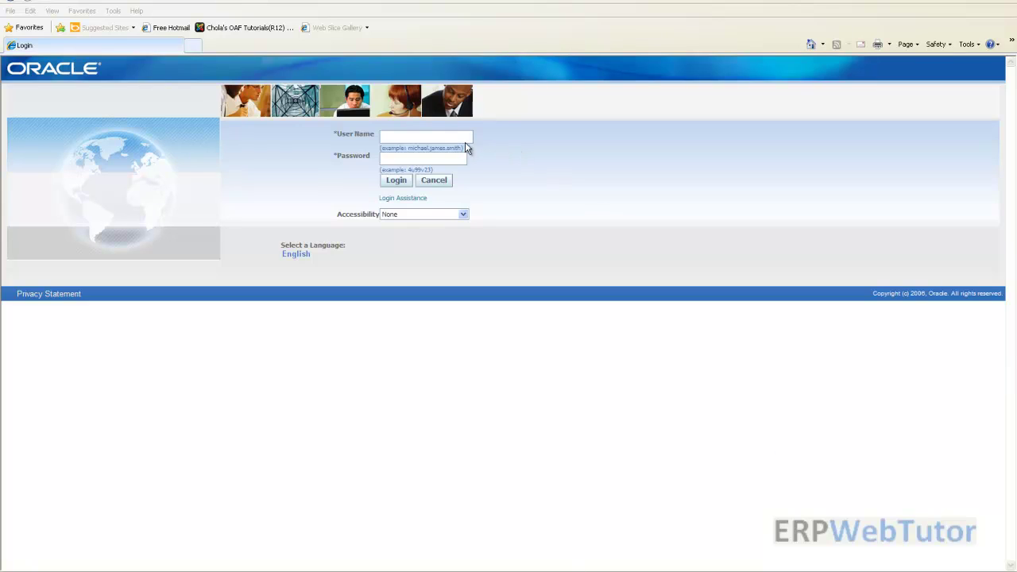
Log in with the manager's user name and password, correcting a password typo on the way
left_click(458, 137)
key("Tab")
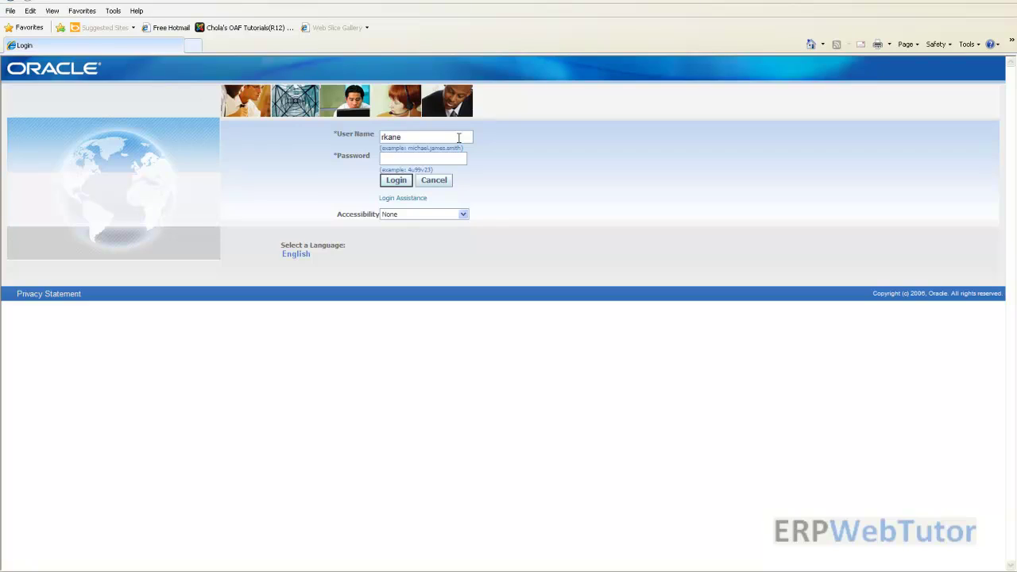
type("welco")
key("BackSpace")
key("BackSpace")
key("BackSpace")
key("BackSpace")
key("BackSpace")
type("welcome")
key("Return")
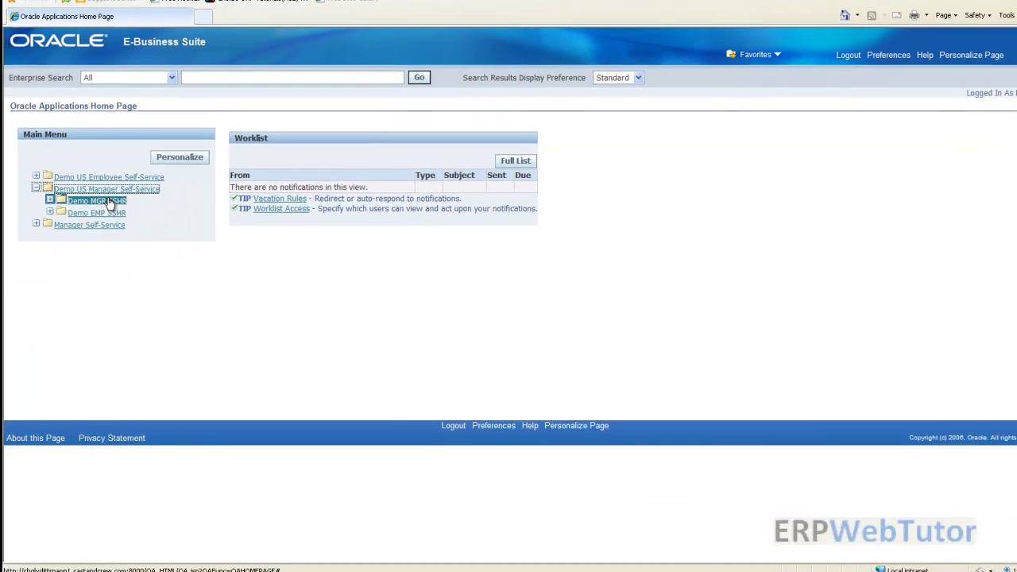
Start a Demo MGR SSHR Change Job for the listed employee, accepting effective date 29-Mar-2012
left_click(95, 201)
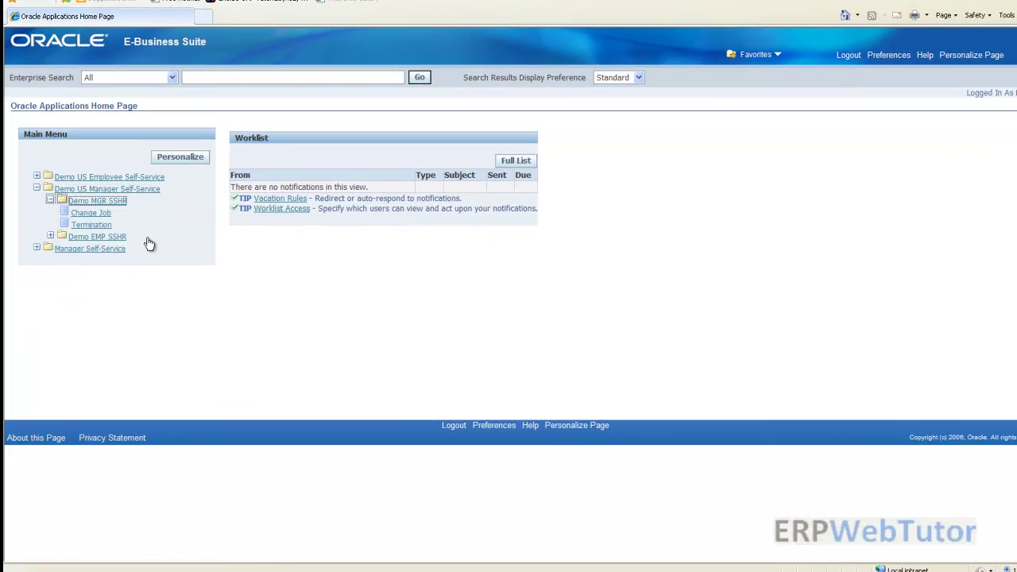
left_click(90, 213)
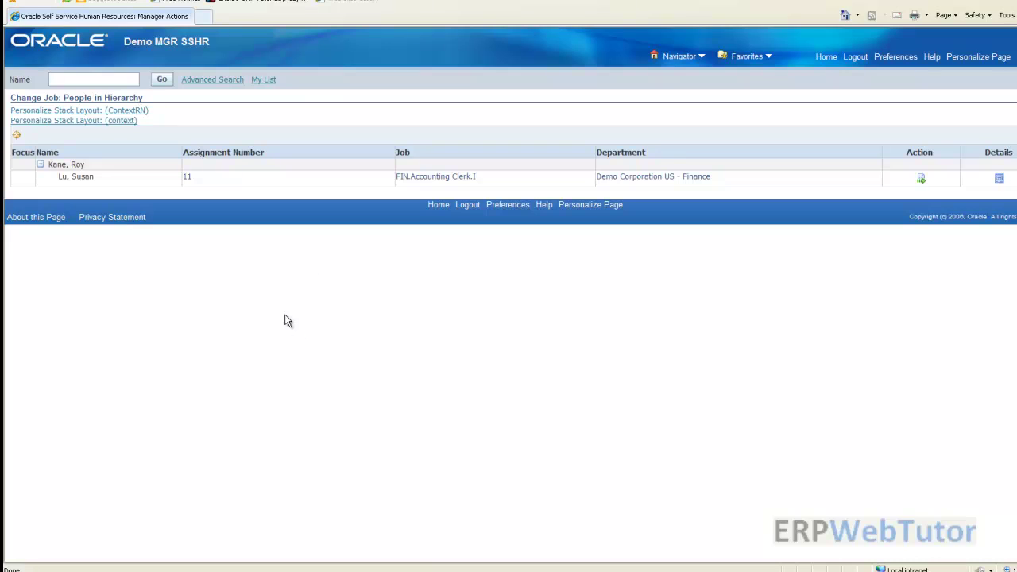
left_click(920, 178)
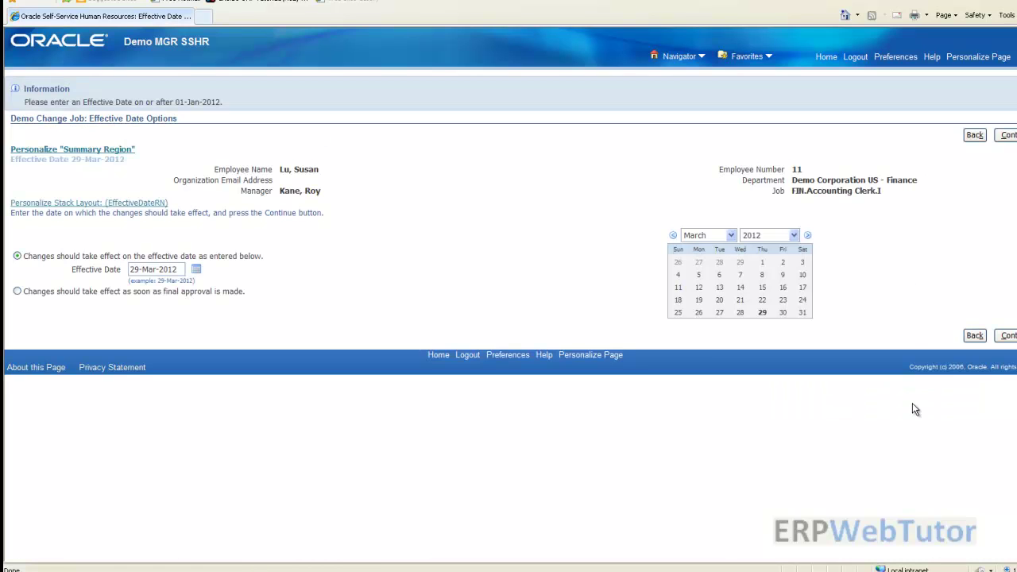
left_click(1007, 135)
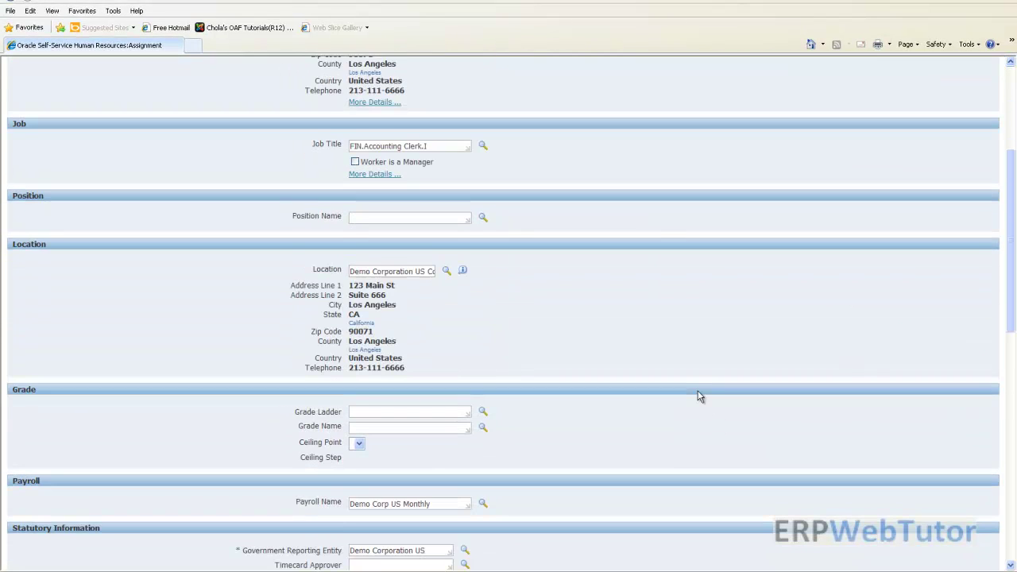
scroll(698, 397, "up", 6)
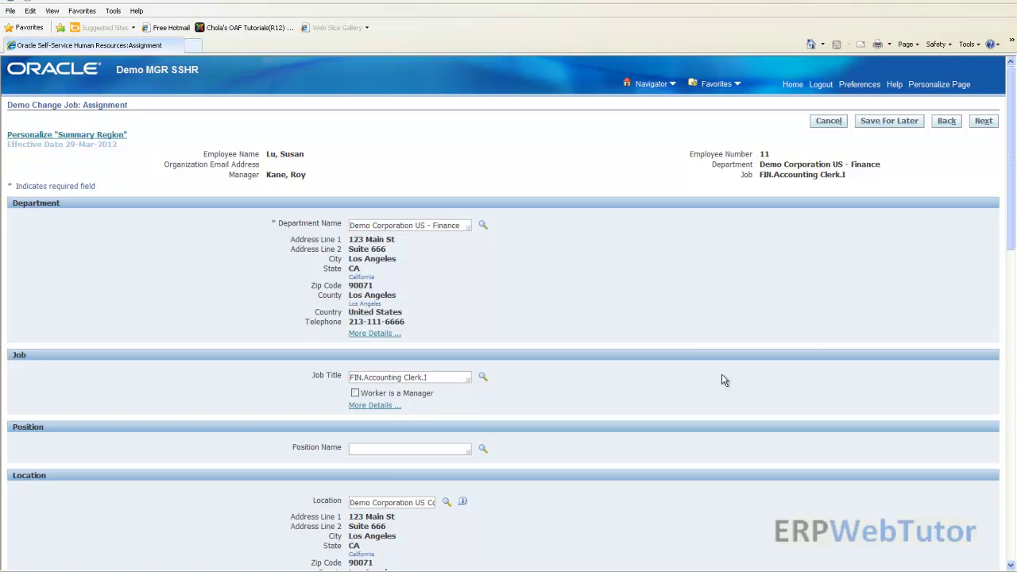
Browse the assignment page's Complete View personalization structure to find the Department and Position regions
left_click(937, 90)
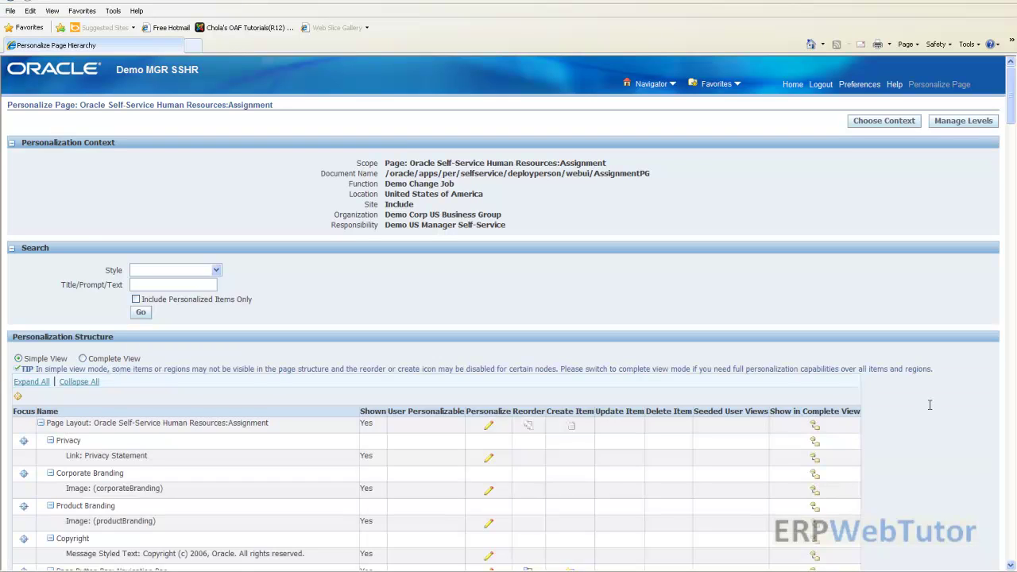
scroll(934, 421, "down", 3)
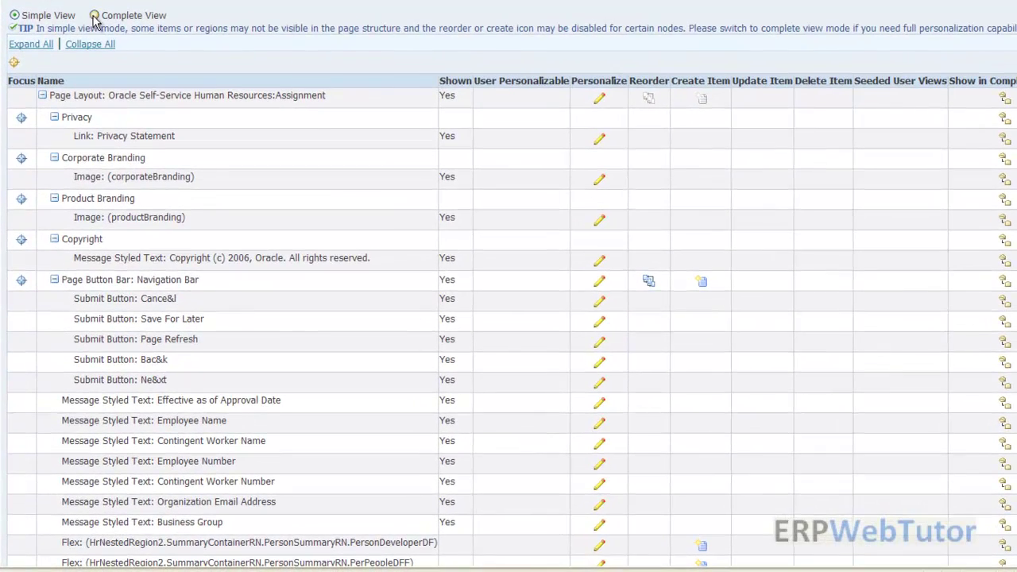
left_click(94, 17)
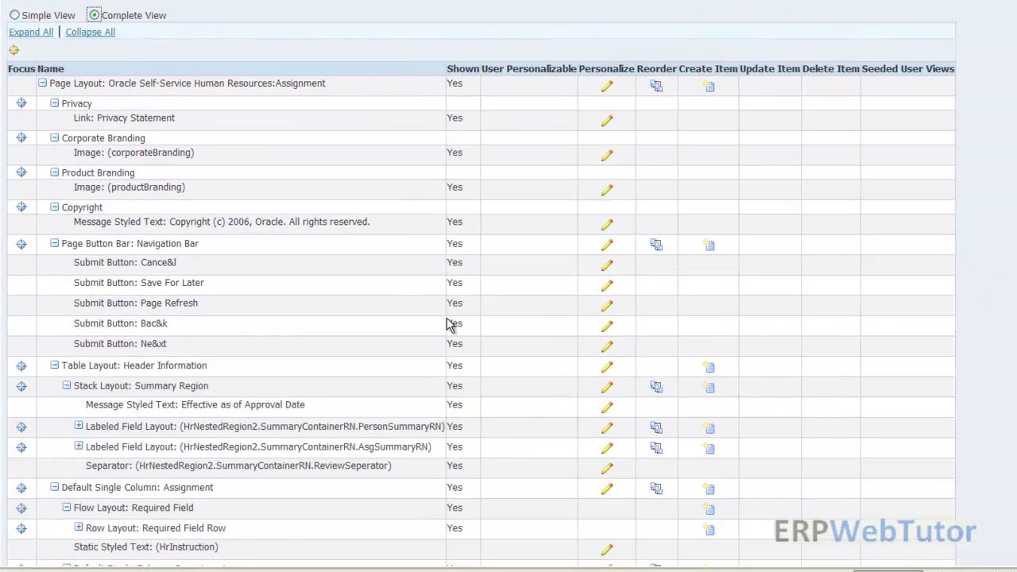
scroll(446, 324, "down", 6)
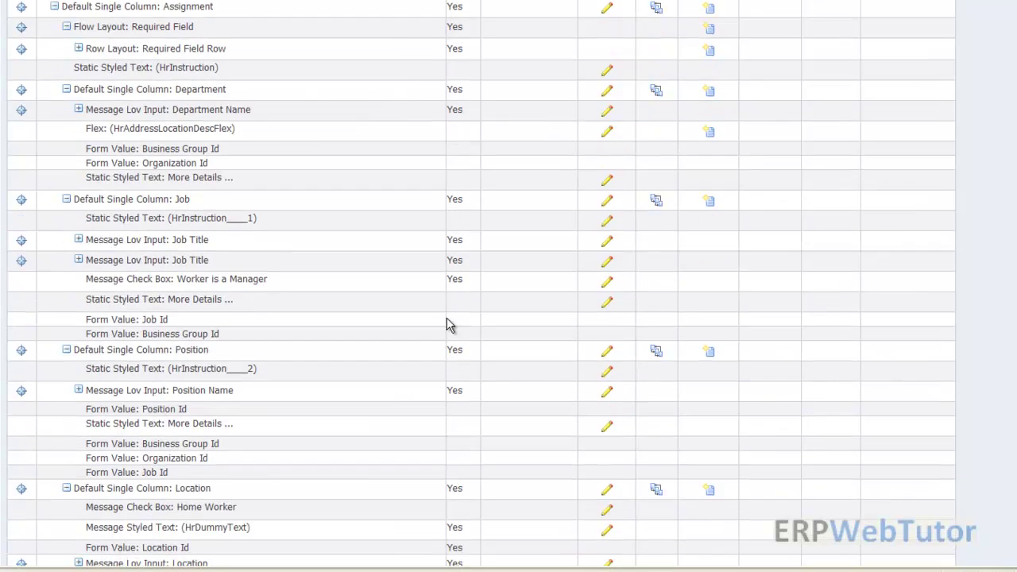
scroll(446, 324, "down", 4)
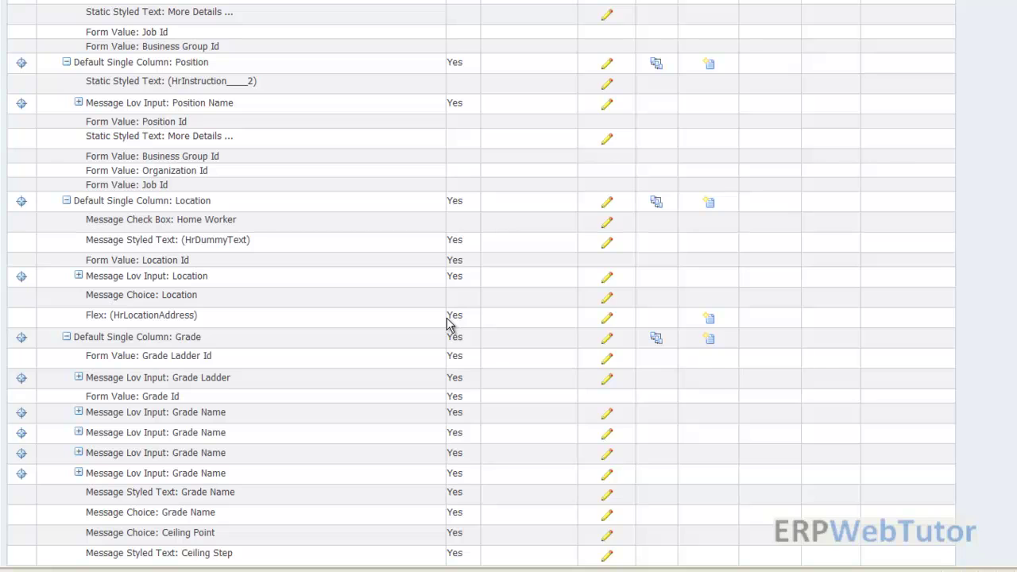
scroll(446, 324, "up", 1)
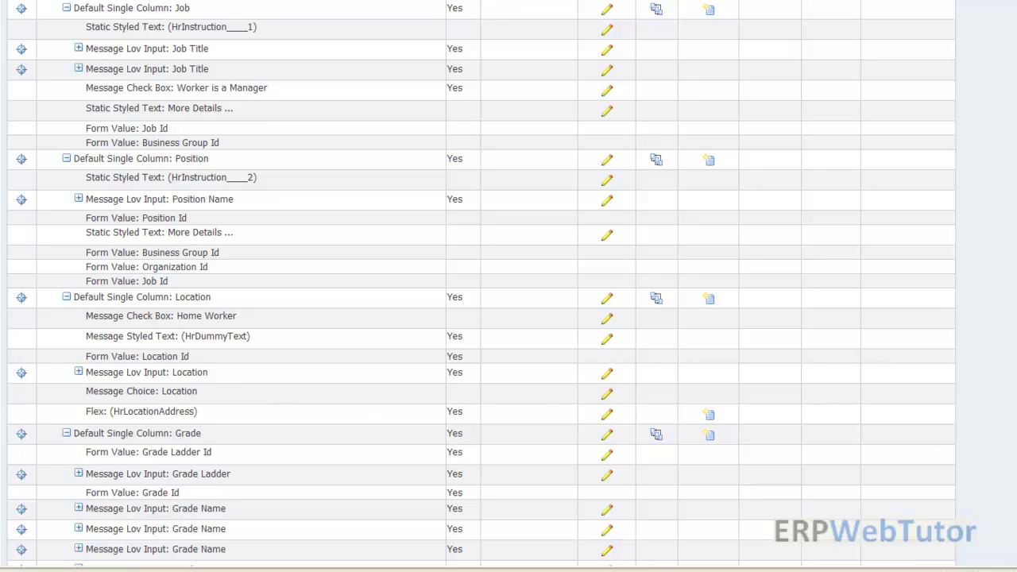
scroll(1007, 433, "up", 15)
scroll(508, 318, "up", 3)
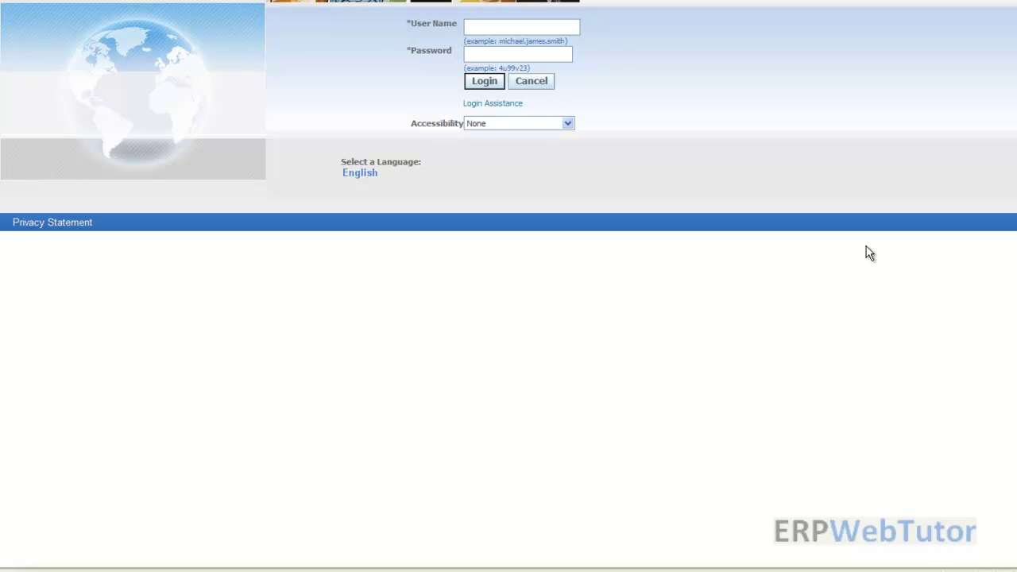
Log in with the setup user's name and password
type("hrsetup")
key("Tab")
type("welcome1")
key("Return")
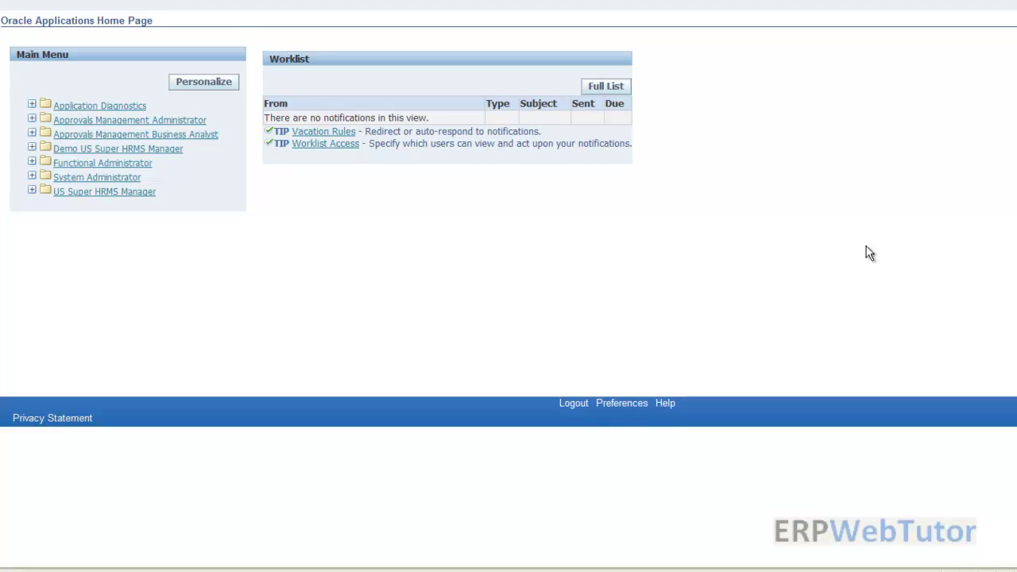
Open System Administrator > Profile > System to reach Find System Profile Values
left_click(99, 178)
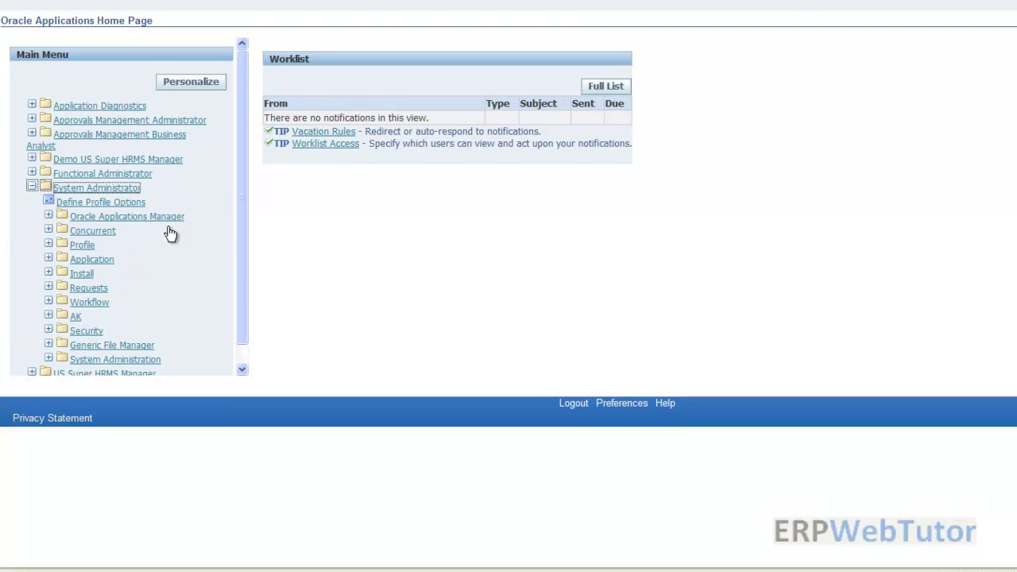
left_click(75, 246)
left_click(107, 262)
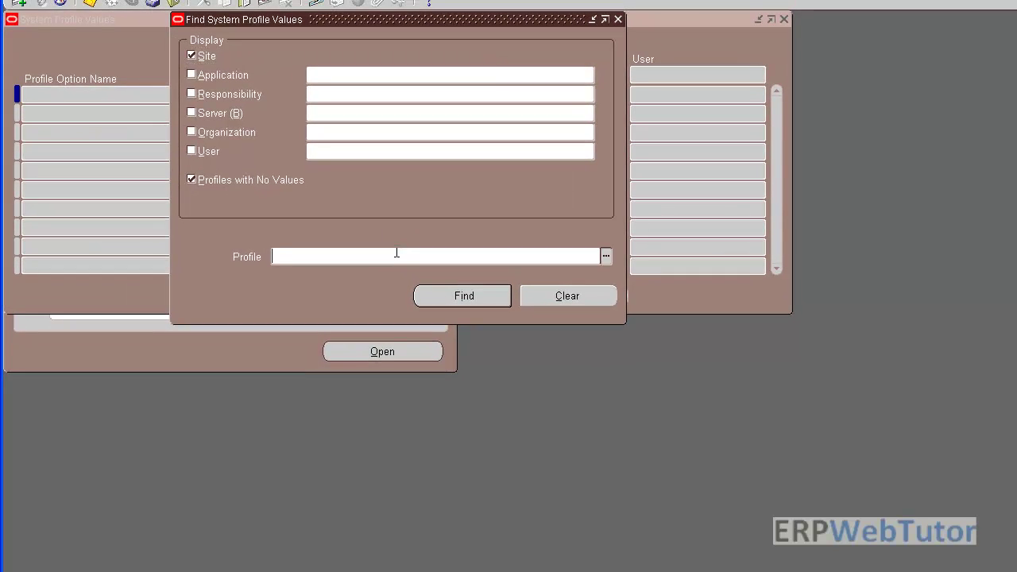
Find the fnd%personal%region%link% profile for the manager's user, set its user value to Yes, and close
type("fnd%personal%region%link%")
left_click(206, 151)
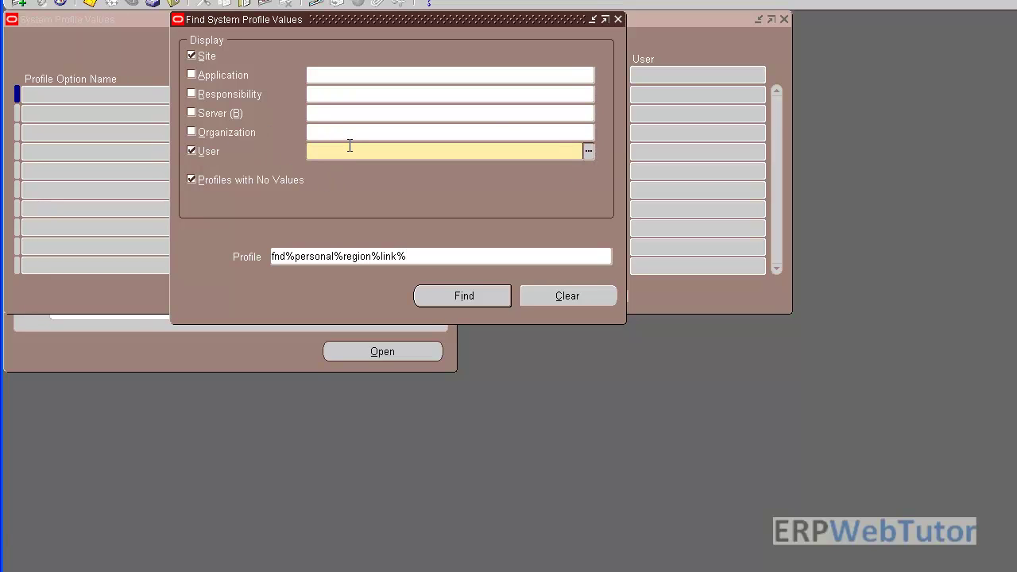
key("Tab")
left_click(464, 296)
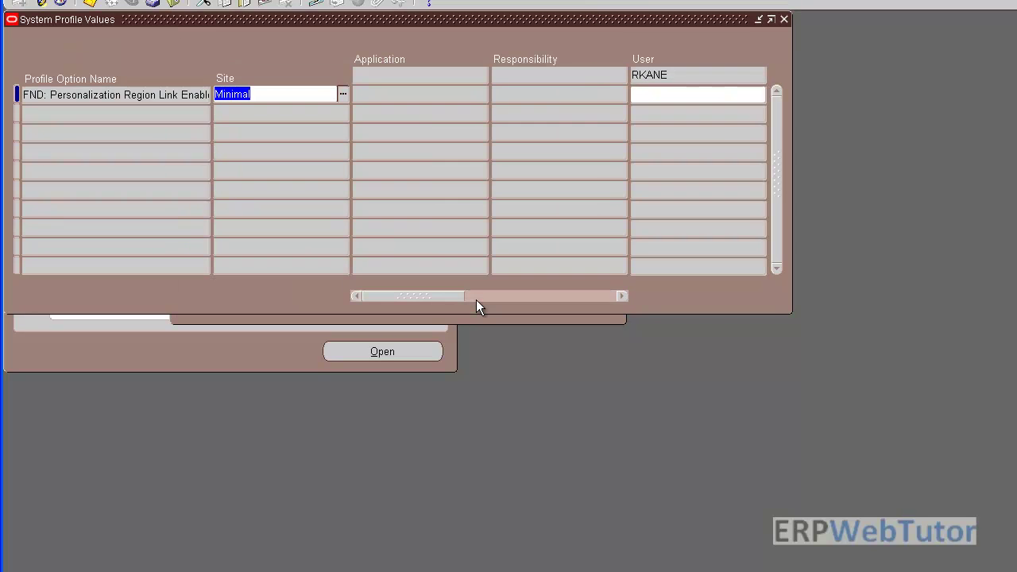
left_click(672, 94)
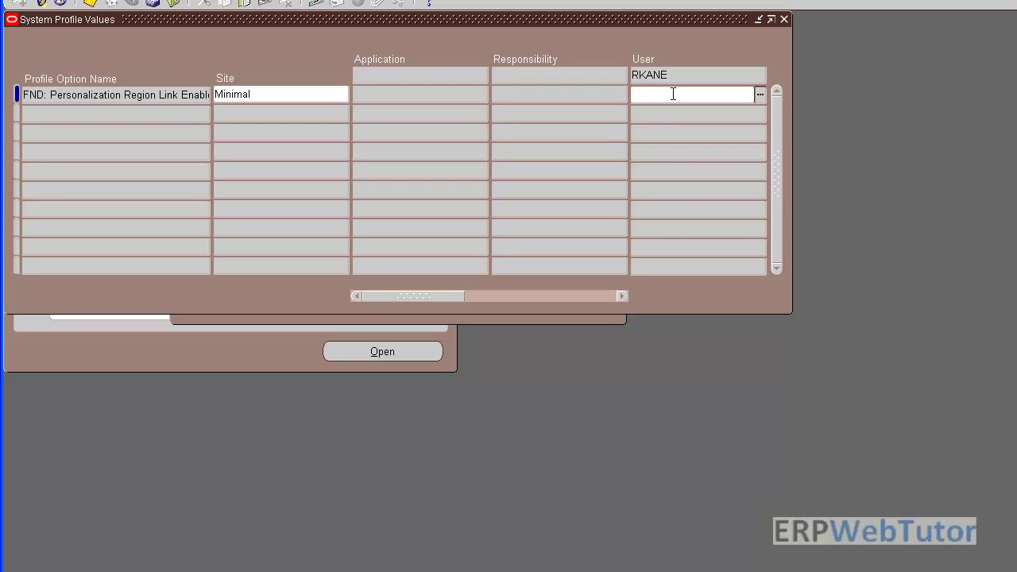
key("ctrl+l")
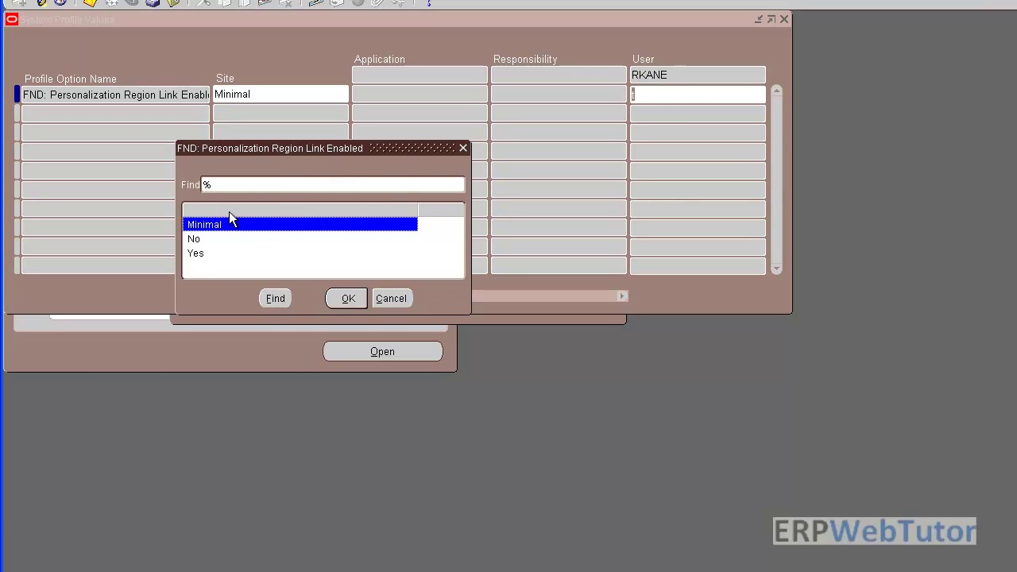
double_click(194, 253)
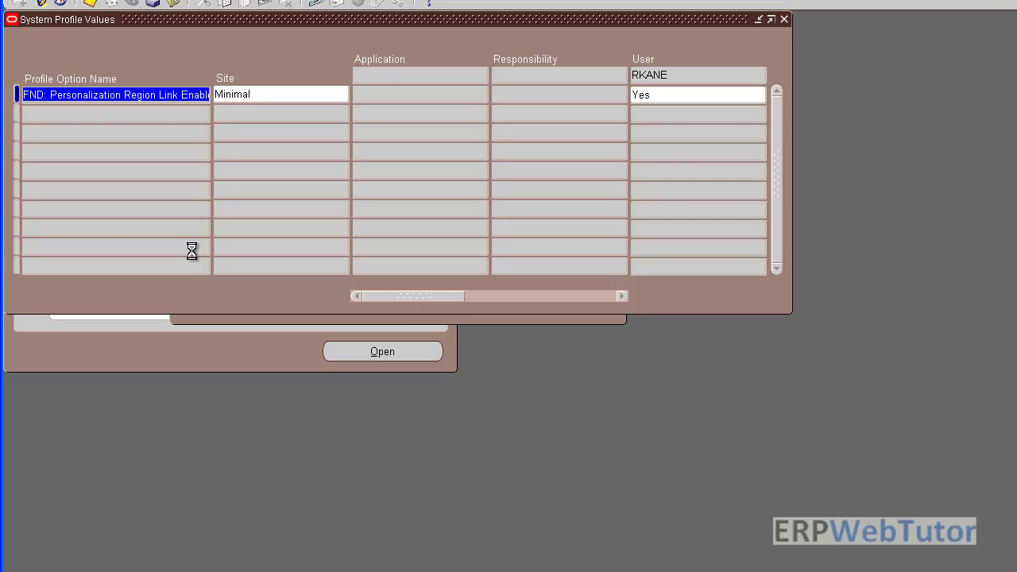
left_click(784, 19)
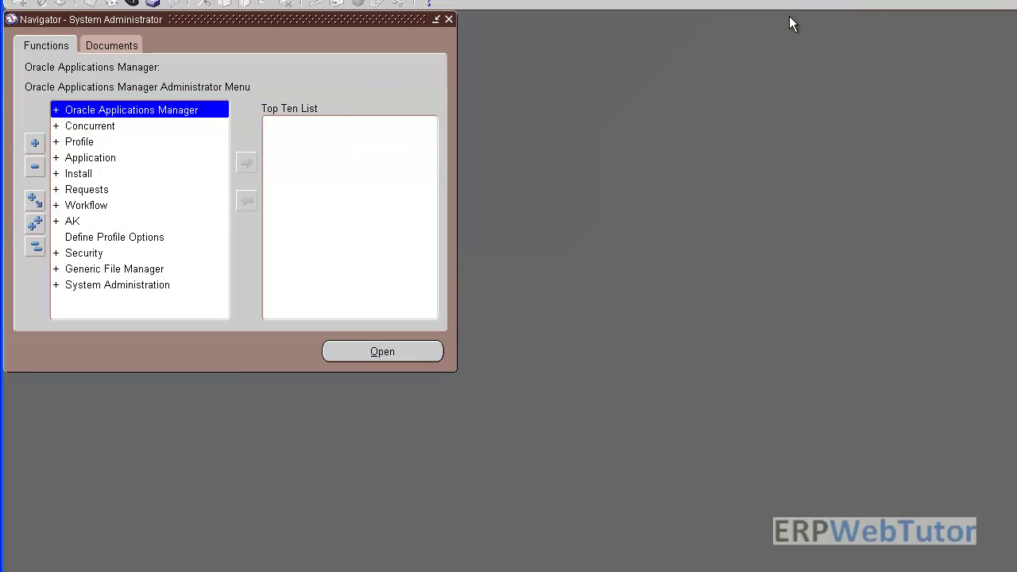
Switch to the Functional Administrator responsibility and go to its Core Services area
left_click(132, 4)
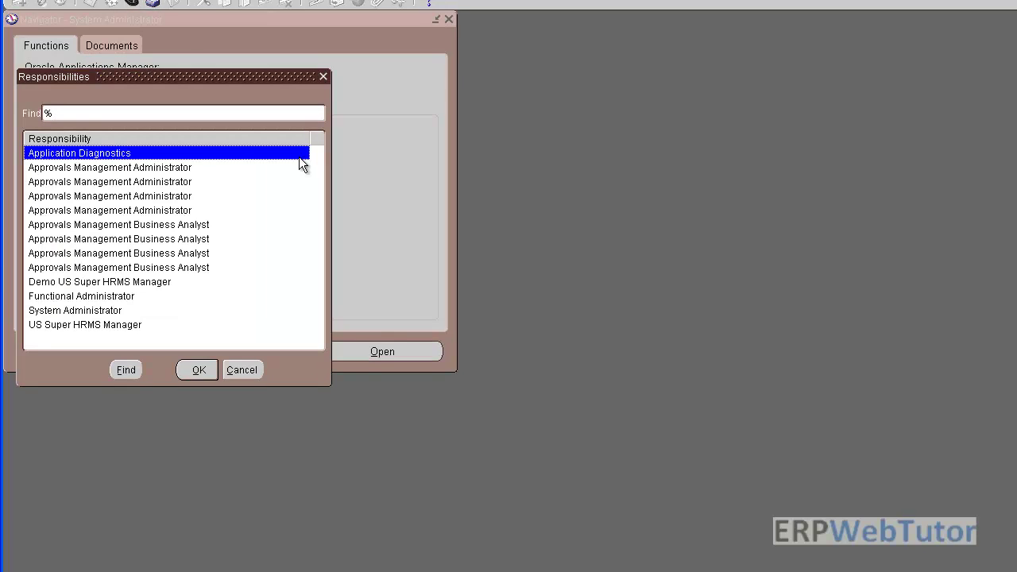
double_click(77, 296)
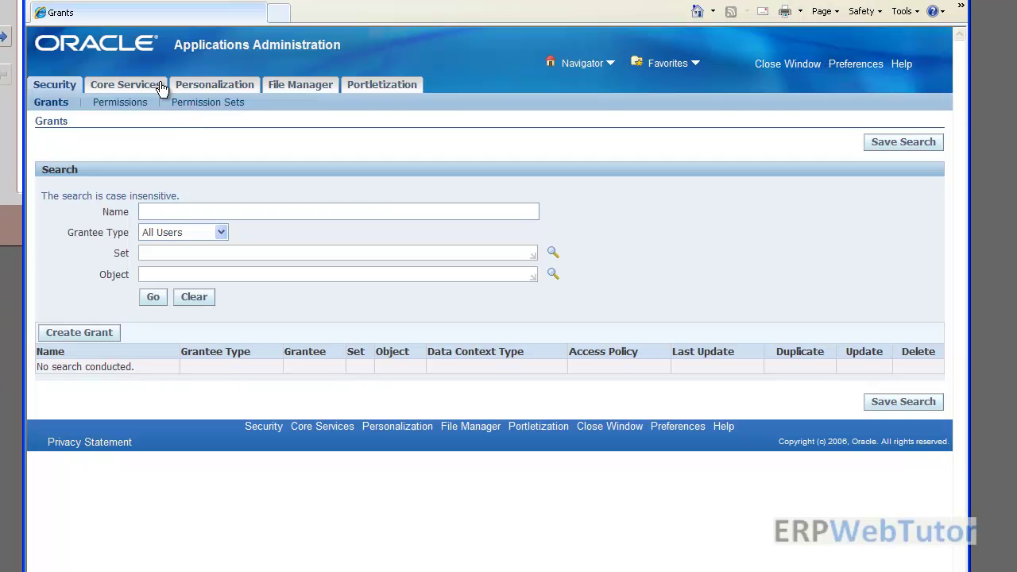
left_click(148, 84)
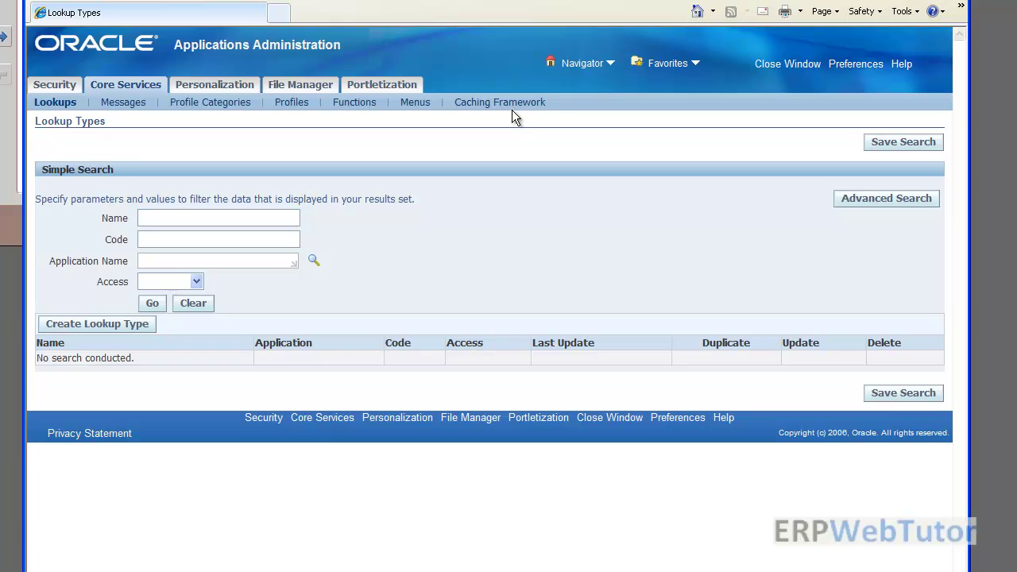
Run Clear All Cache from Caching Framework Global Configuration and confirm it for every mid-tier
left_click(512, 103)
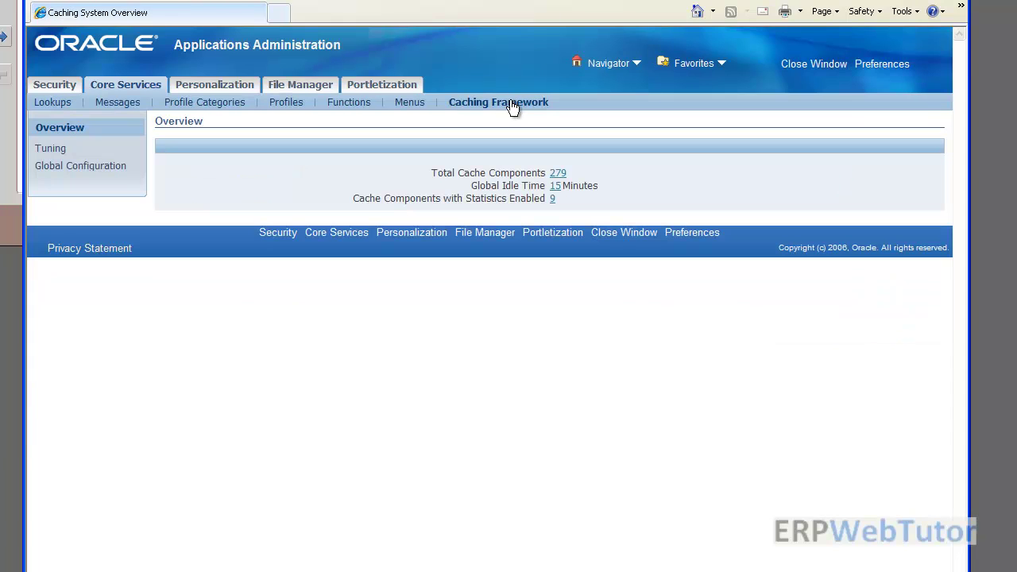
left_click(115, 168)
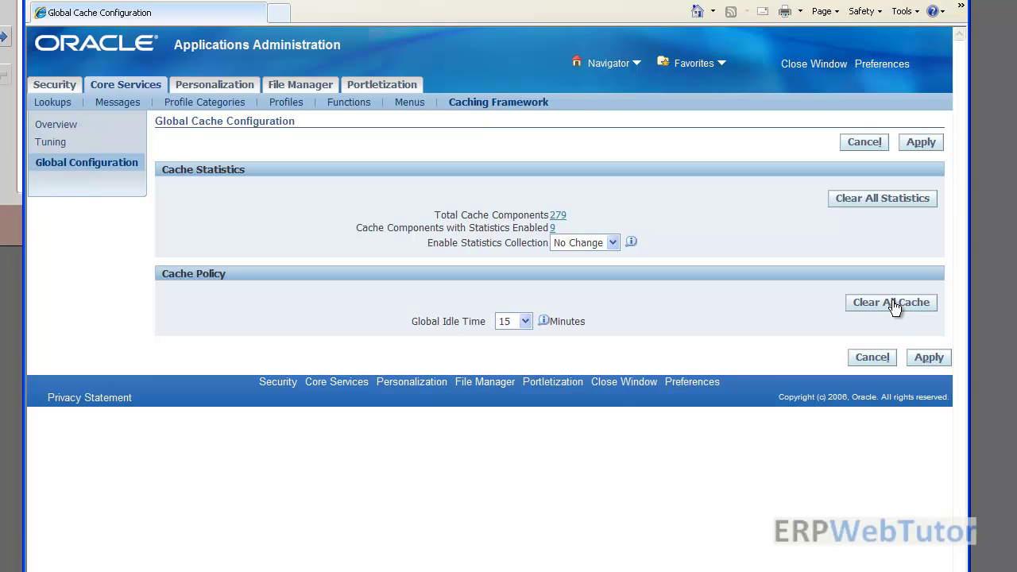
left_click(891, 303)
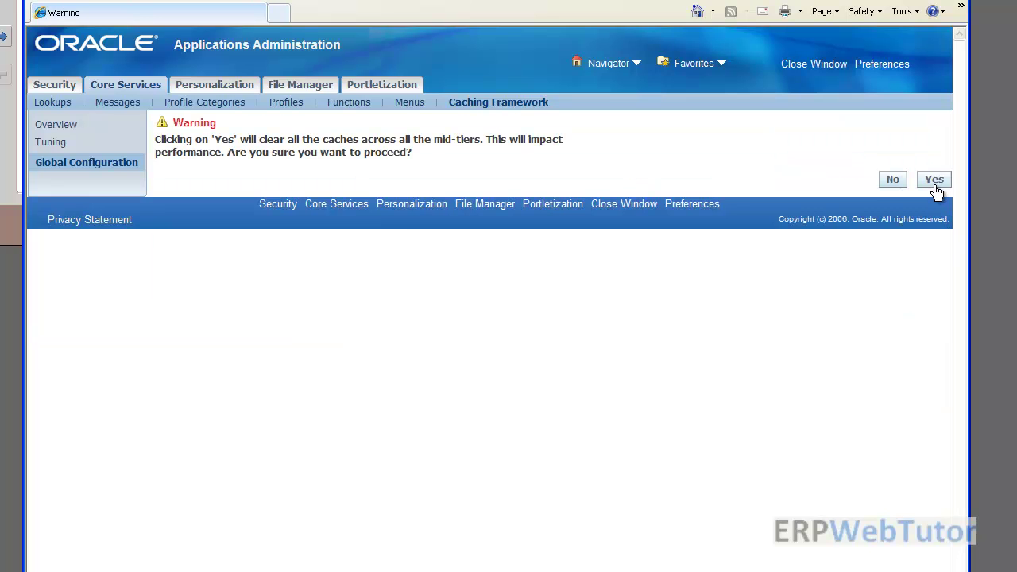
left_click(934, 181)
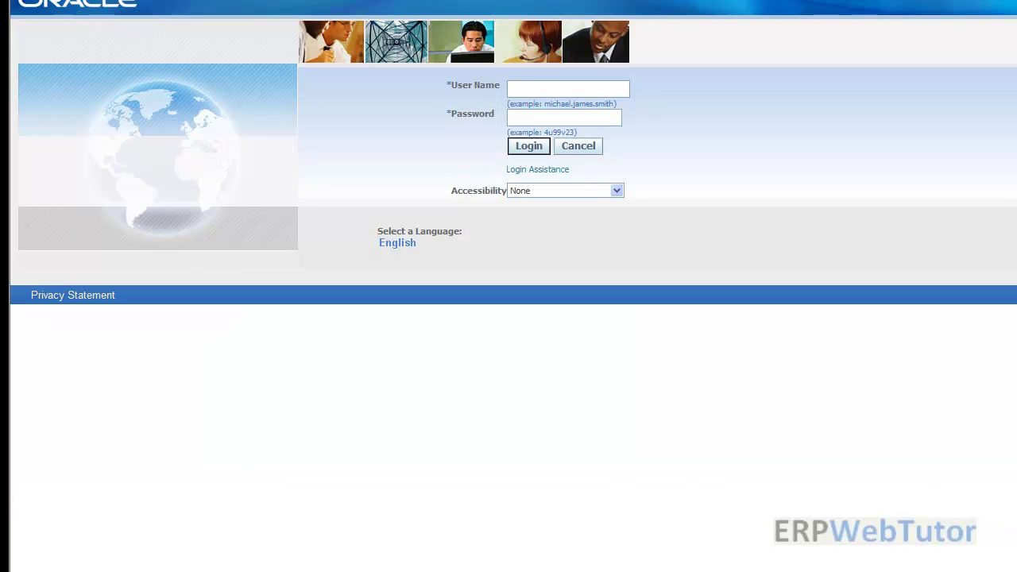
Log back in with the manager's user name and password
left_click(564, 117)
type("welcome")
key("Tab")
key("Return")
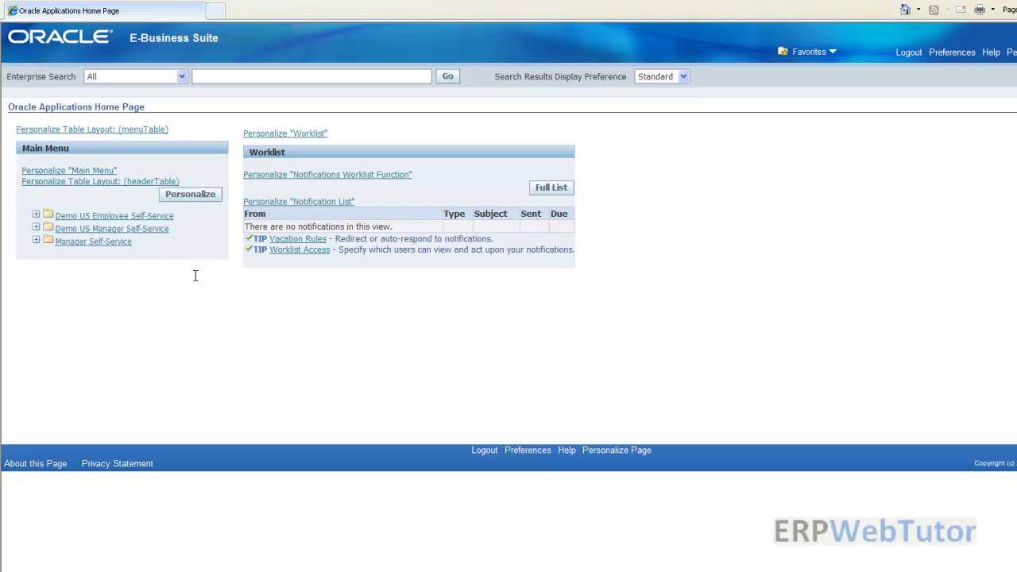
Open Demo US Manager Self-Service > Demo MGR SSHR > Change Job for the direct report
left_click(120, 229)
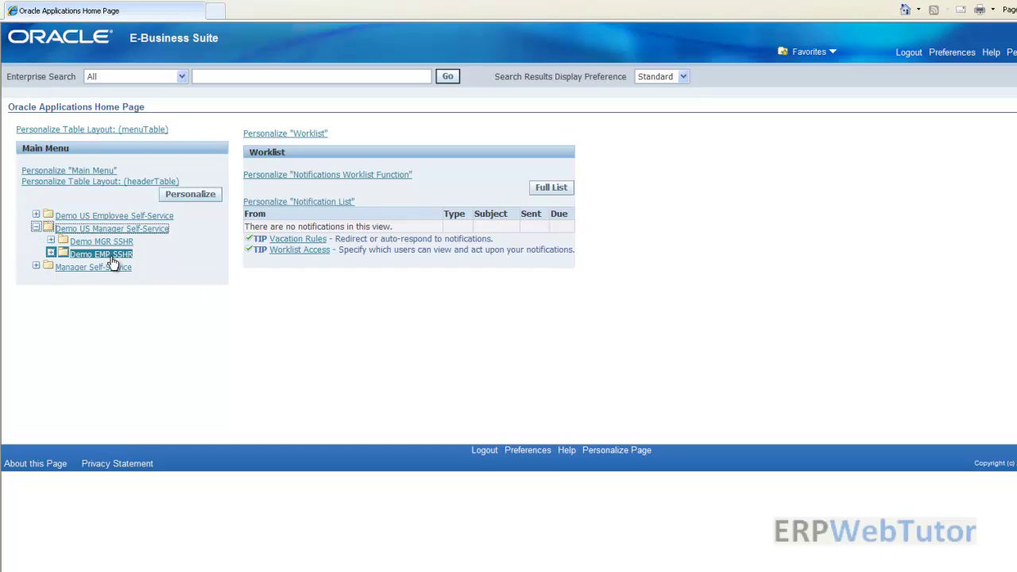
left_click(102, 242)
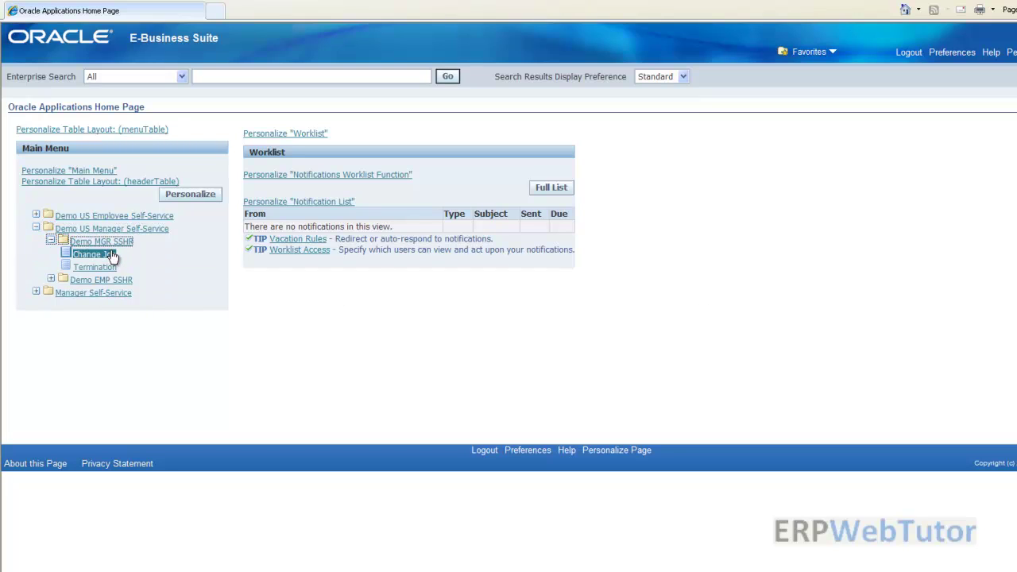
left_click(94, 255)
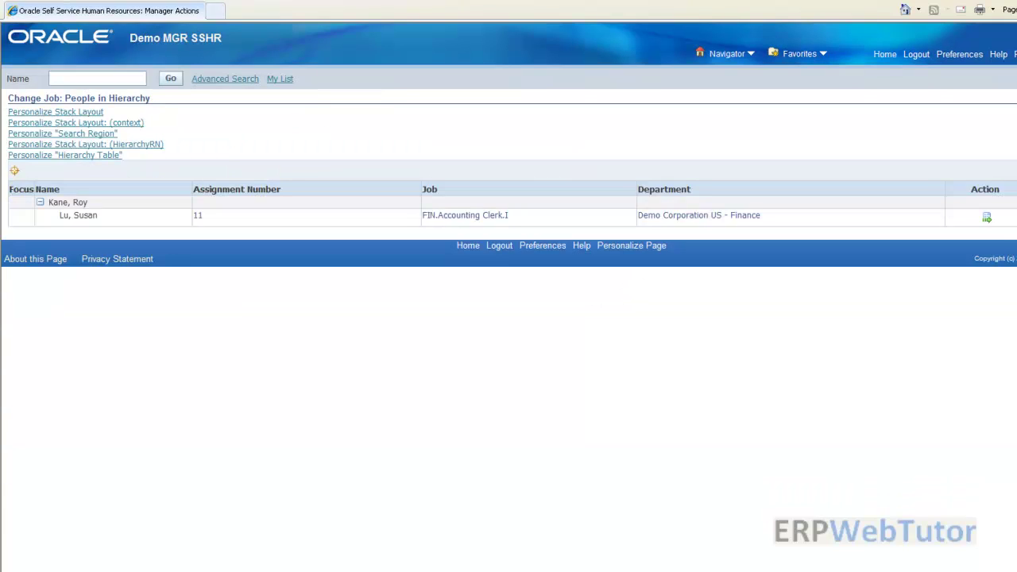
left_click(988, 219)
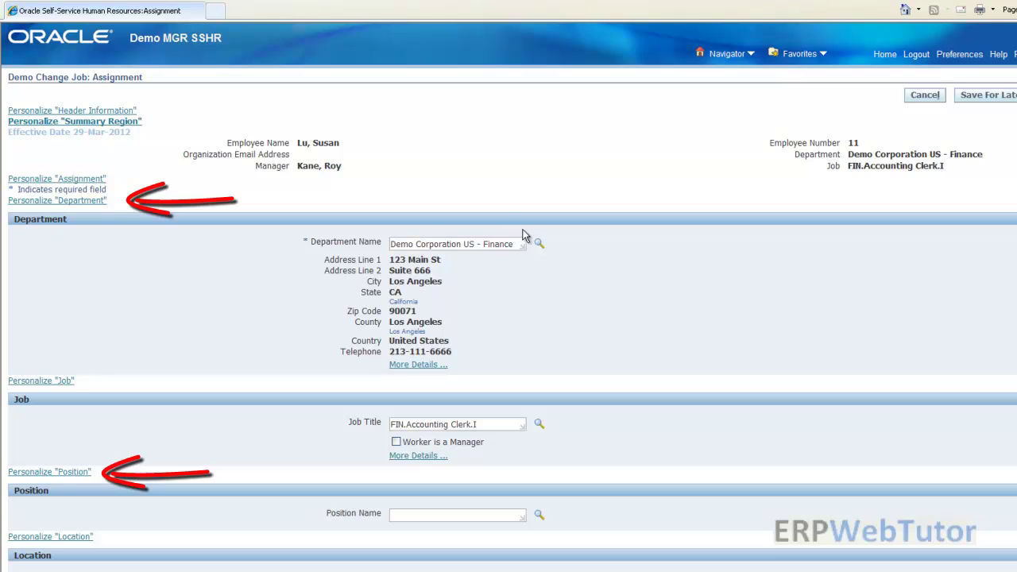
Set the Department region's Rendered to false only for Function: Demo Change Job, leaving site level inherited
left_click(94, 204)
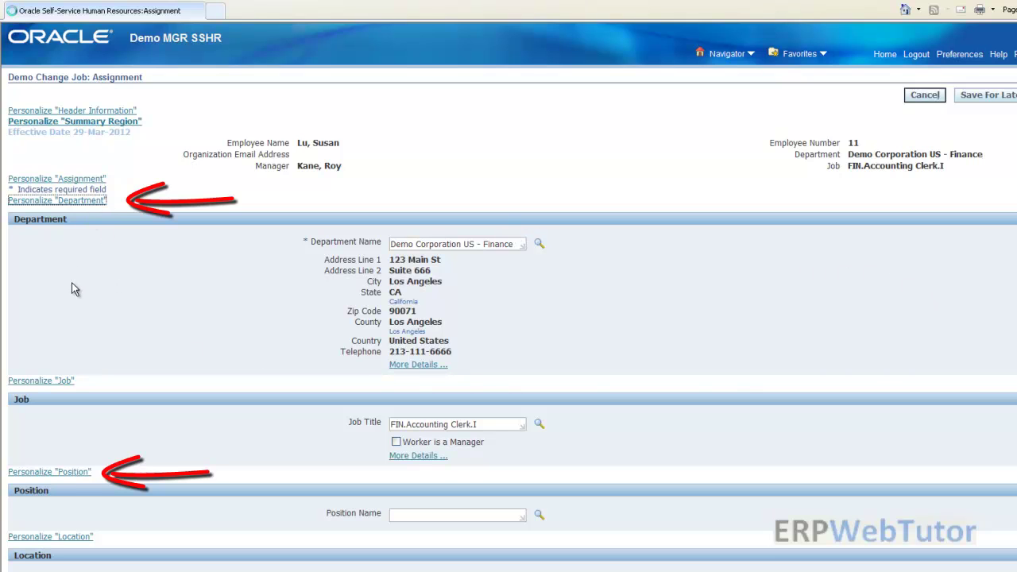
scroll(442, 322, "down", 1)
scroll(441, 321, "down", 2)
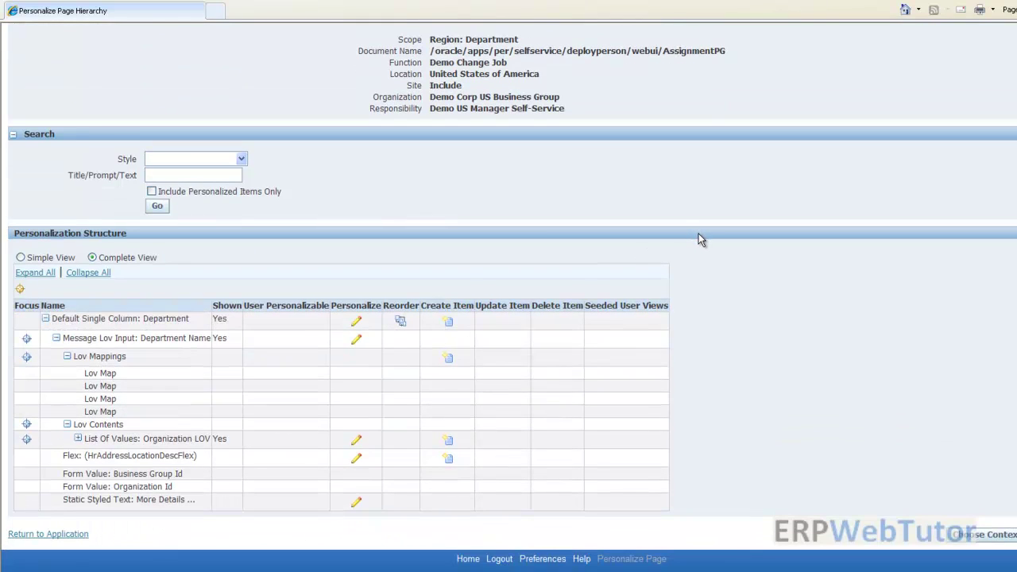
left_click(356, 321)
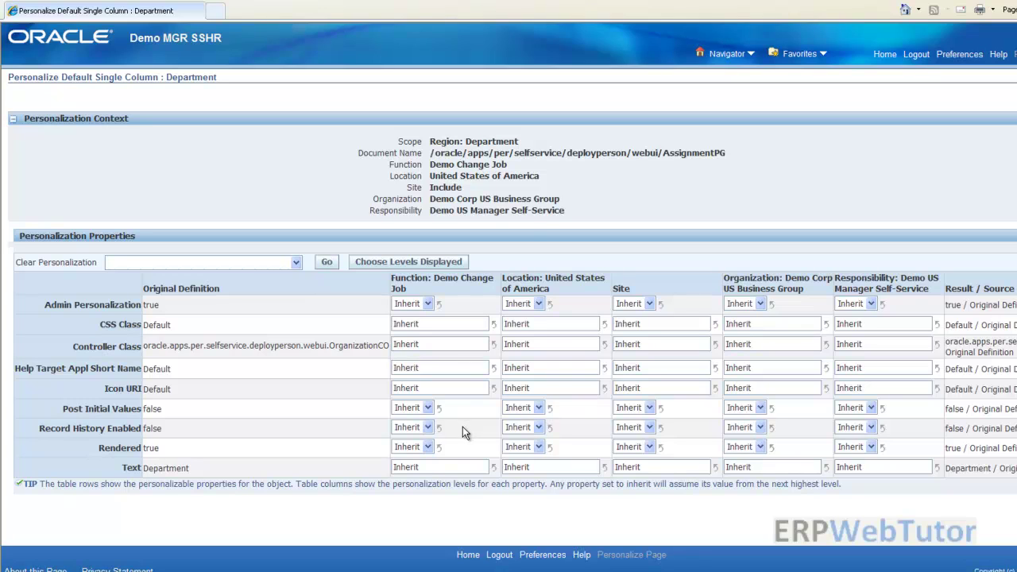
left_click(649, 448)
left_click(639, 482)
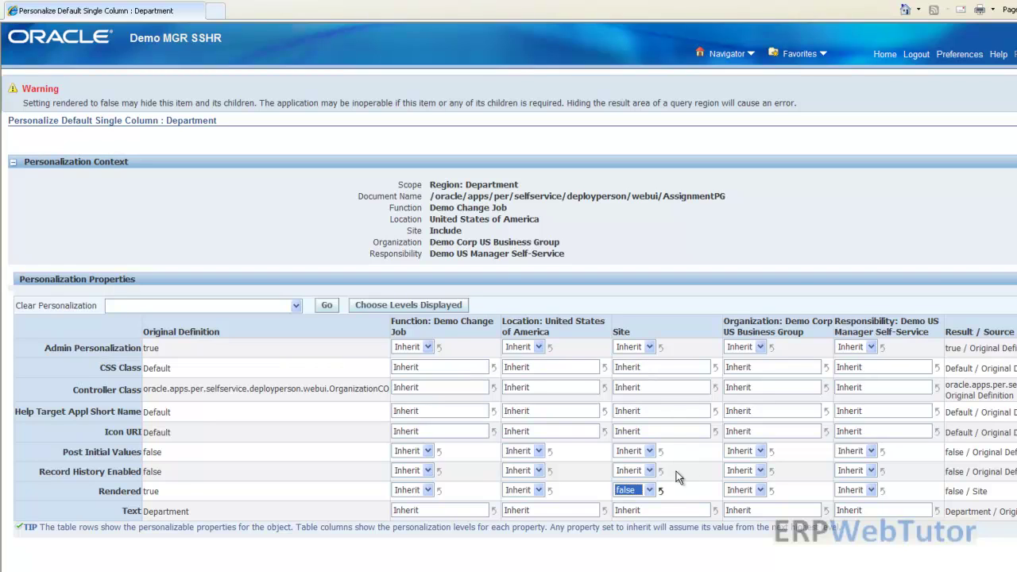
left_click(660, 490)
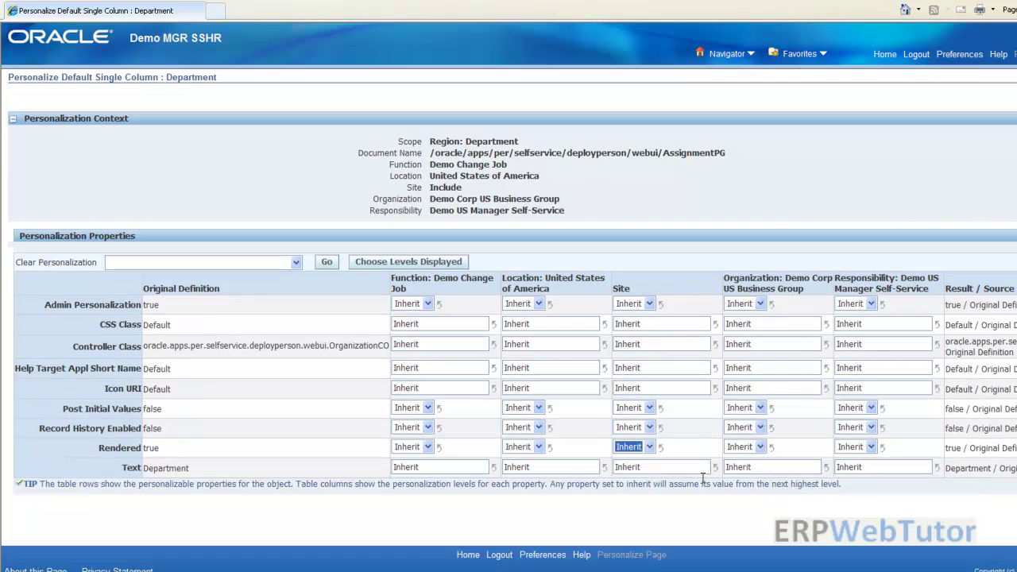
left_click(428, 447)
left_click(403, 482)
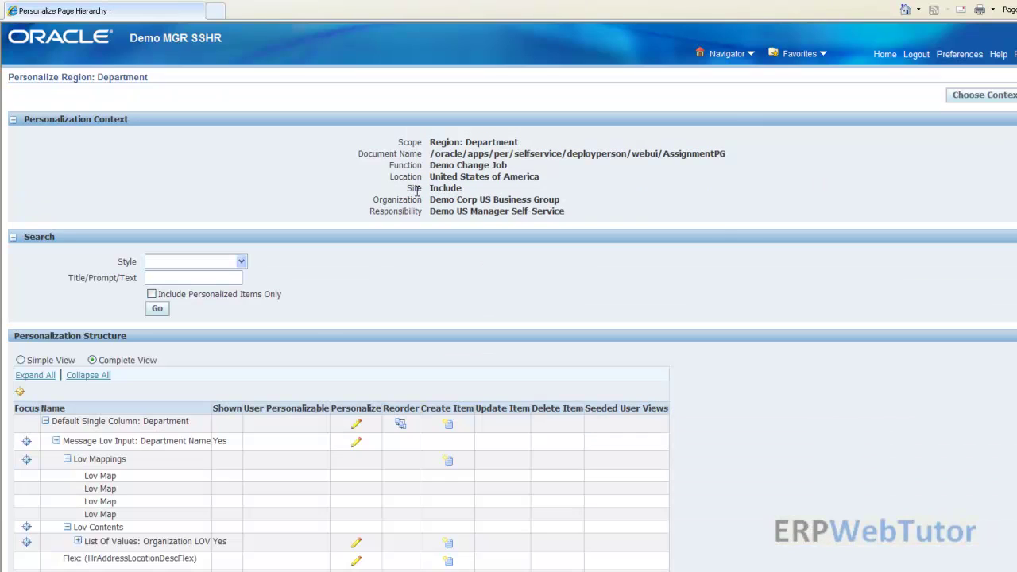
scroll(318, 370, "down", 3)
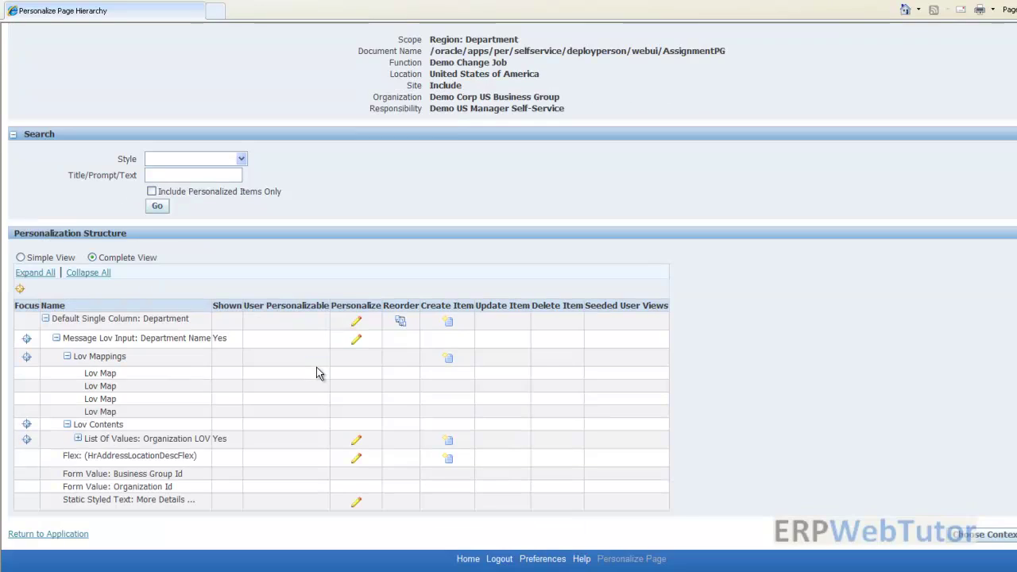
Go back to the Demo Change Job assignment page, which now lists Job first with no Department region
left_click(26, 534)
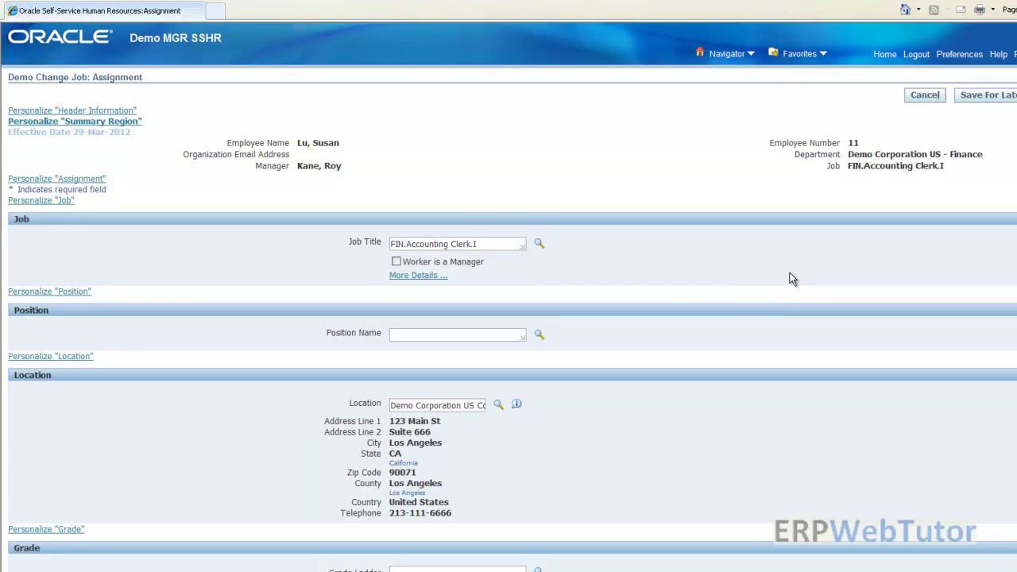
Set the Default Single Column: Position region's function-level Rendered to false for Demo Change Job, then return
left_click(71, 293)
scroll(413, 326, "down", 4)
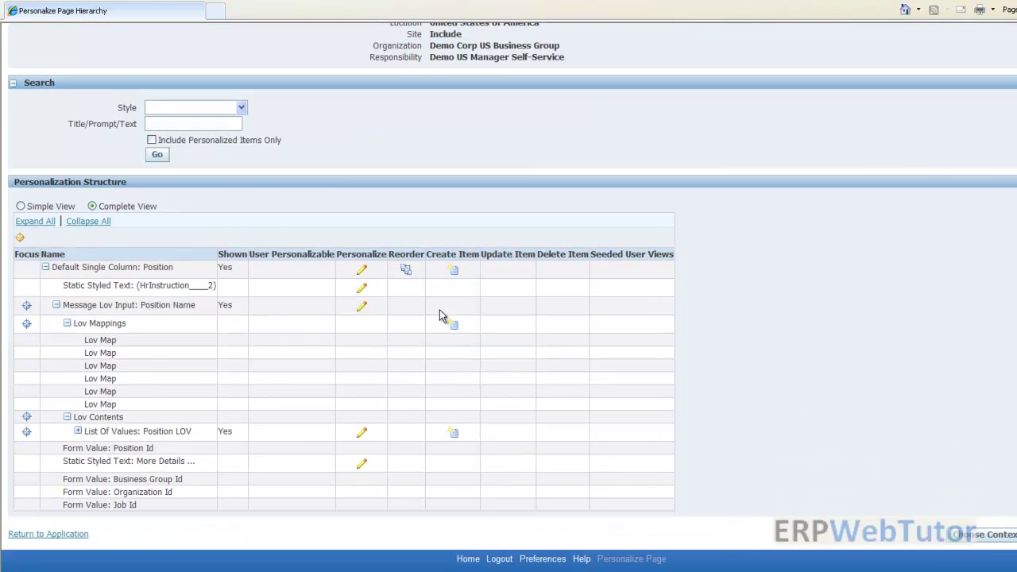
left_click(361, 269)
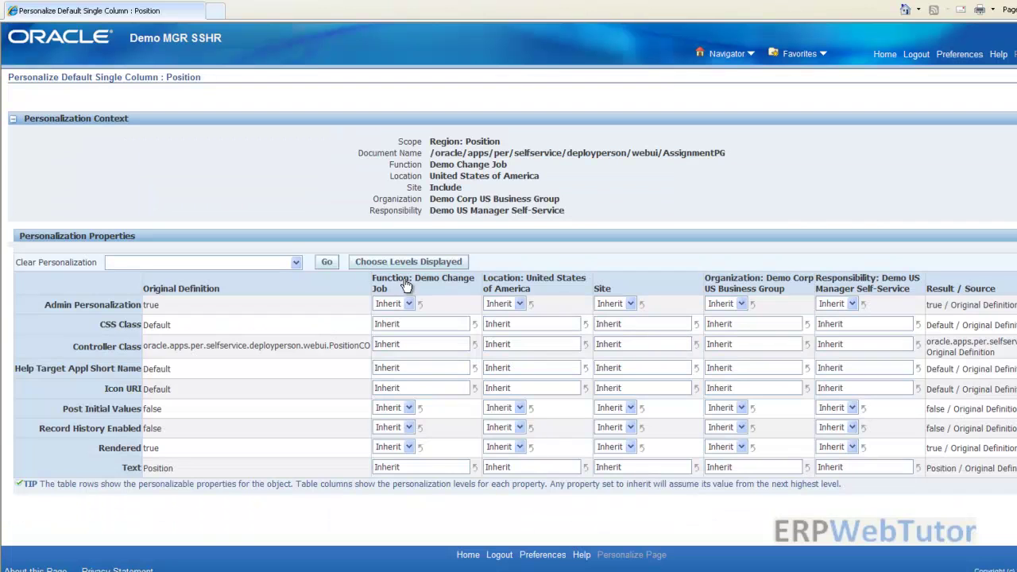
left_click(412, 446)
left_click(387, 484)
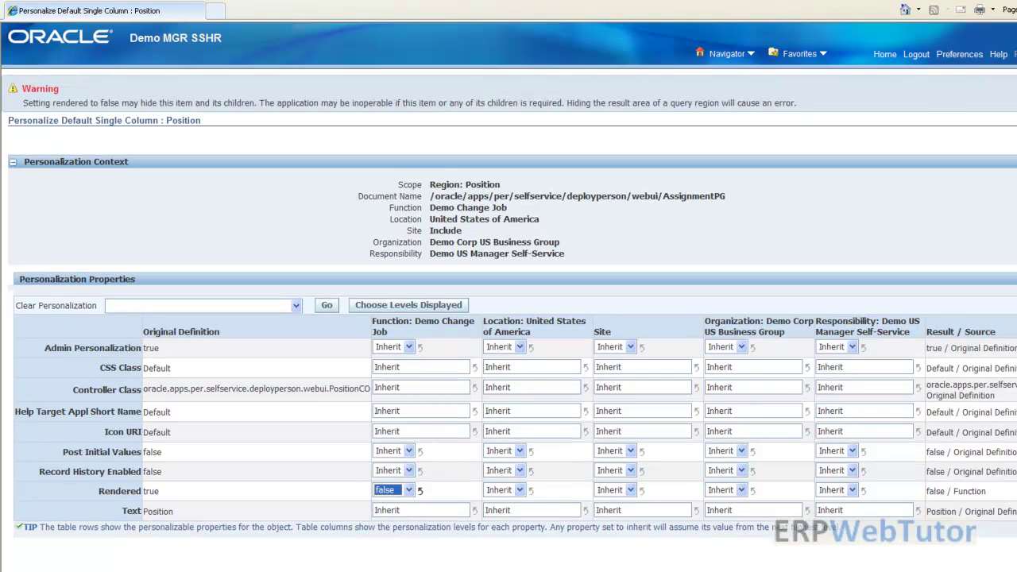
left_click(1009, 137)
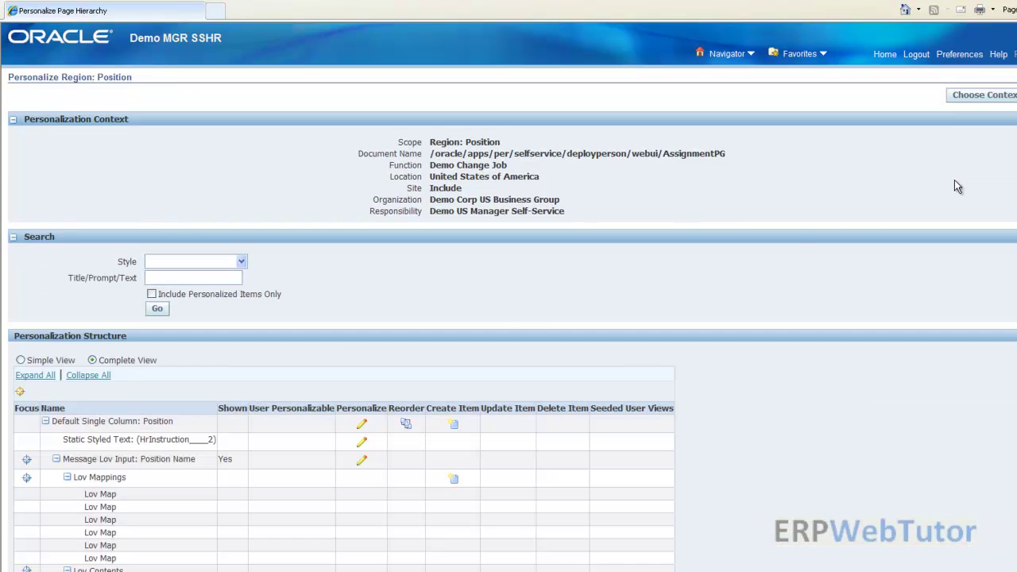
scroll(449, 344, "down", 2)
scroll(449, 343, "down", 2)
left_click(75, 532)
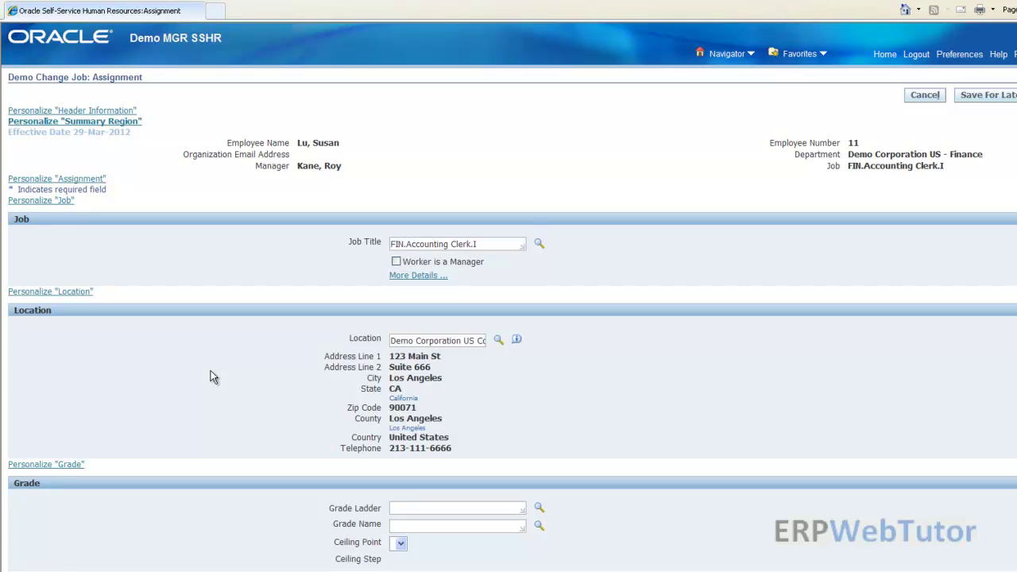
scroll(210, 370, "down", 2)
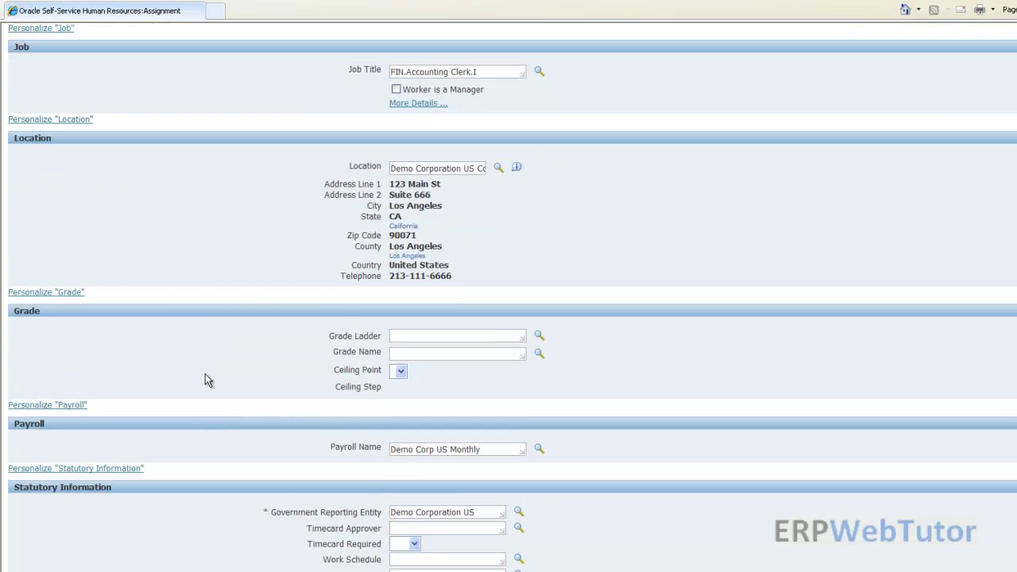
scroll(203, 318, "up", 2)
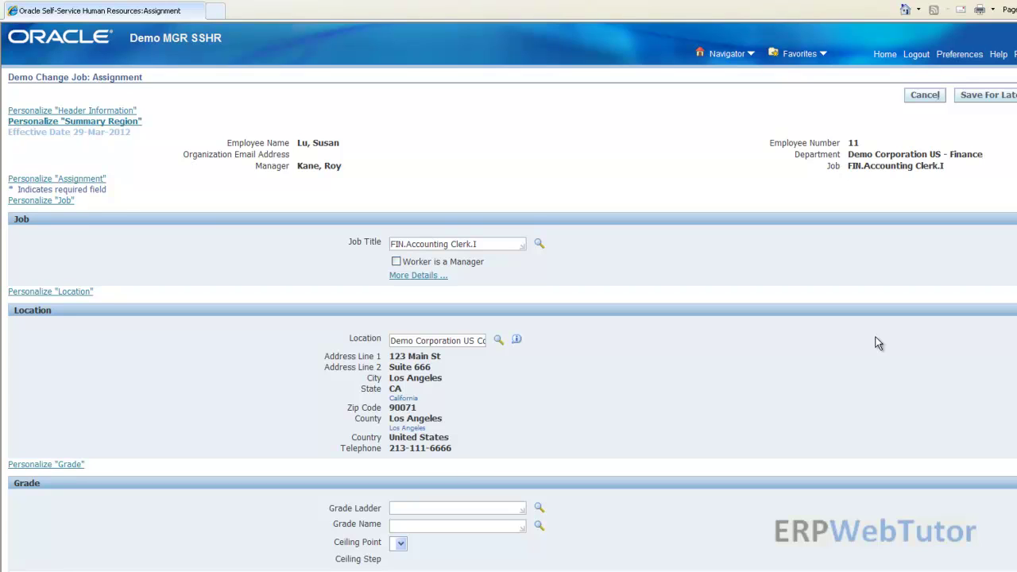
Cancel the job change on the Assignment page to bring up the cancellation warning
left_click(921, 95)
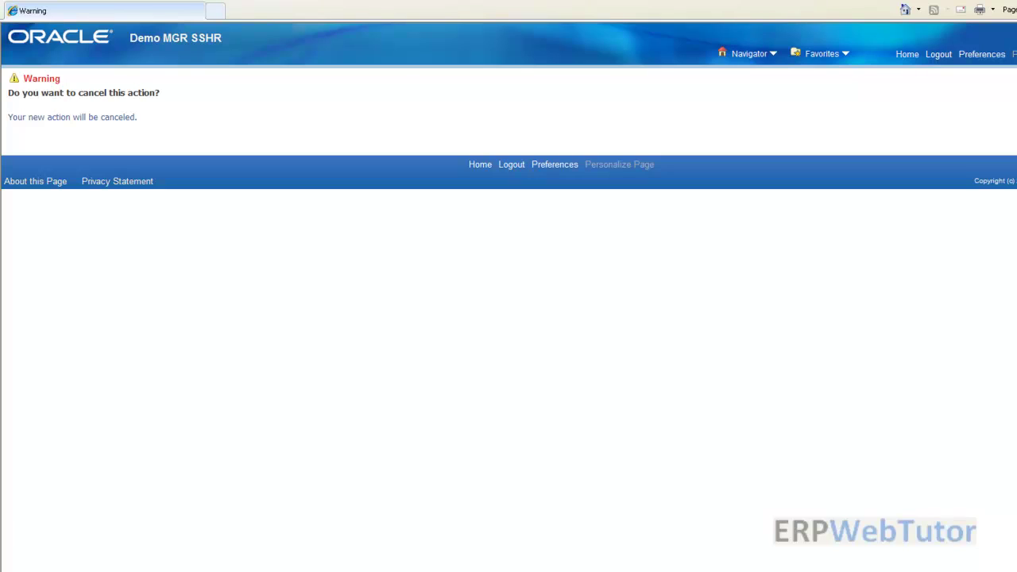